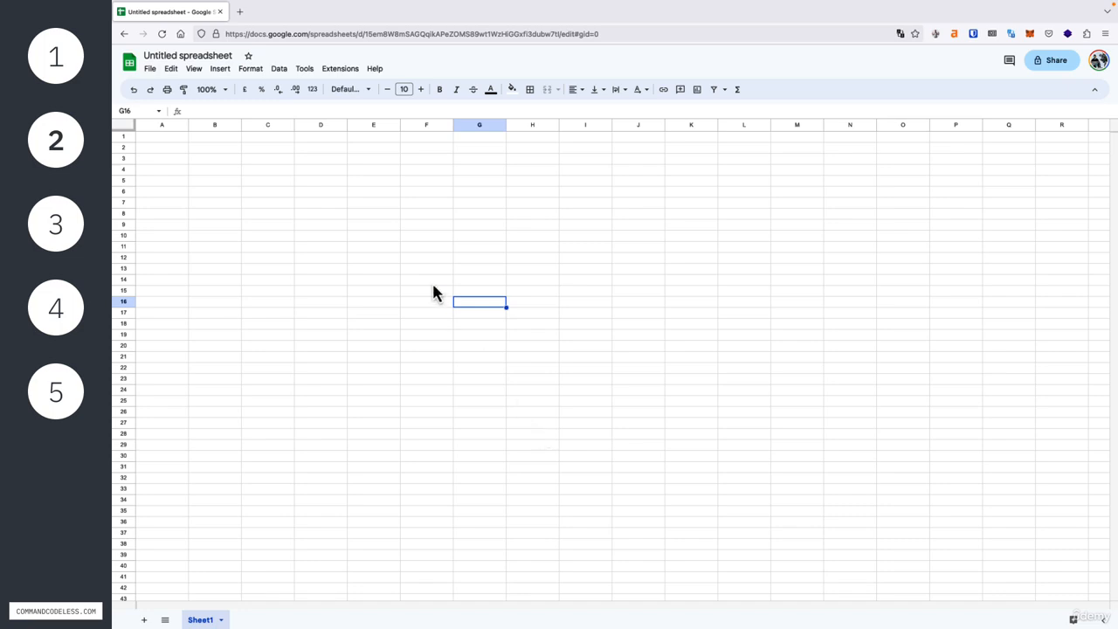
# Rename the untitled spreadsheet as "generate replies"
pyautogui.click(210, 55)
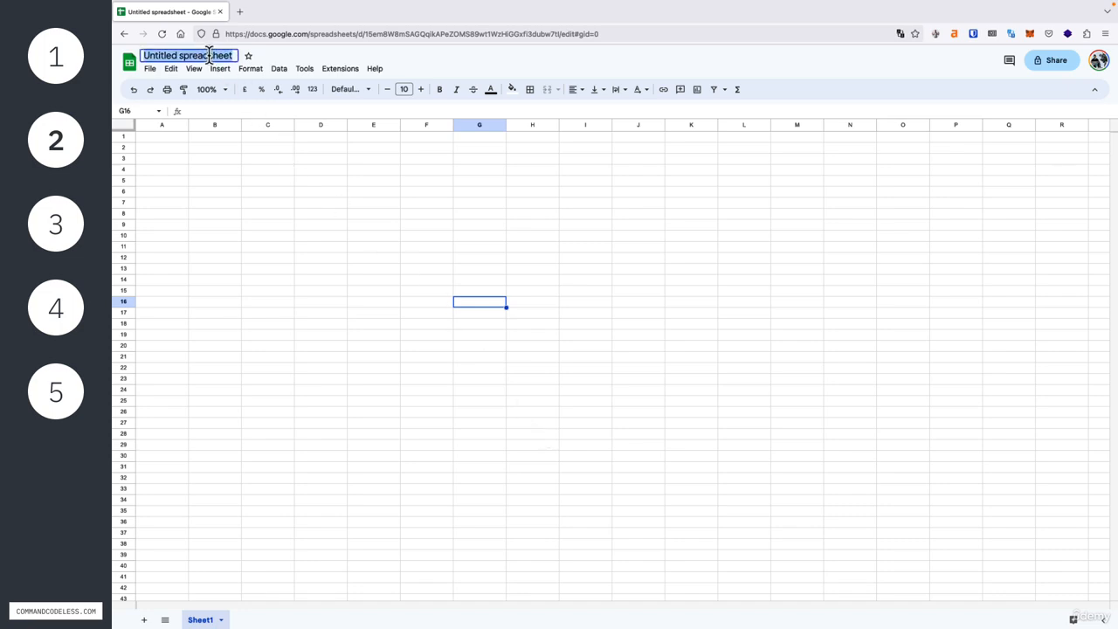
pyautogui.write('generat')
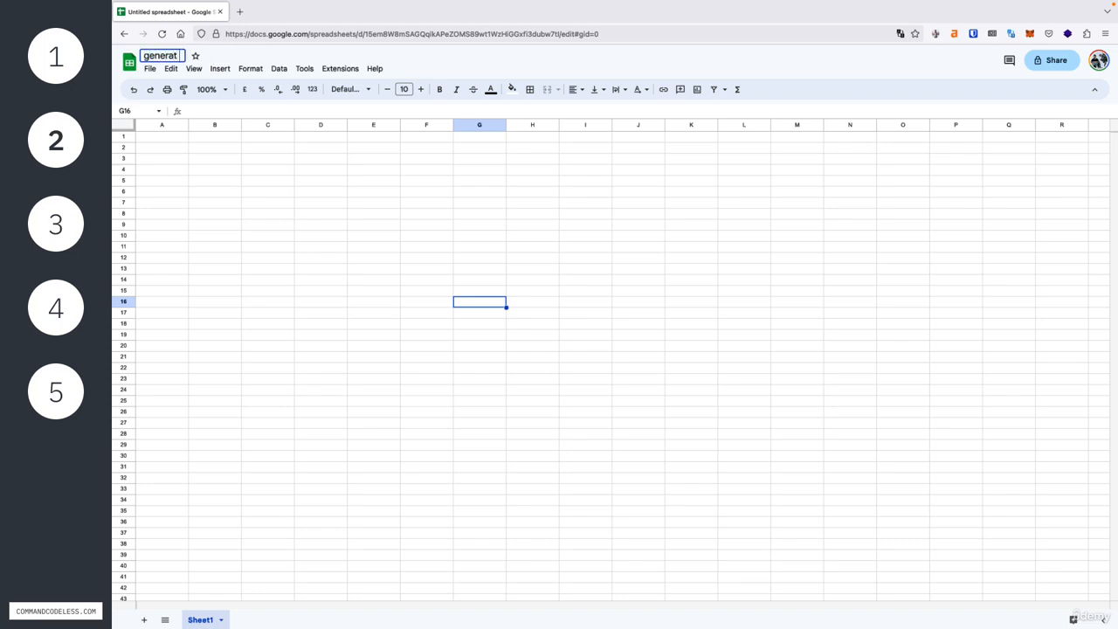
pyautogui.write('e replies')
pyautogui.press('Return')
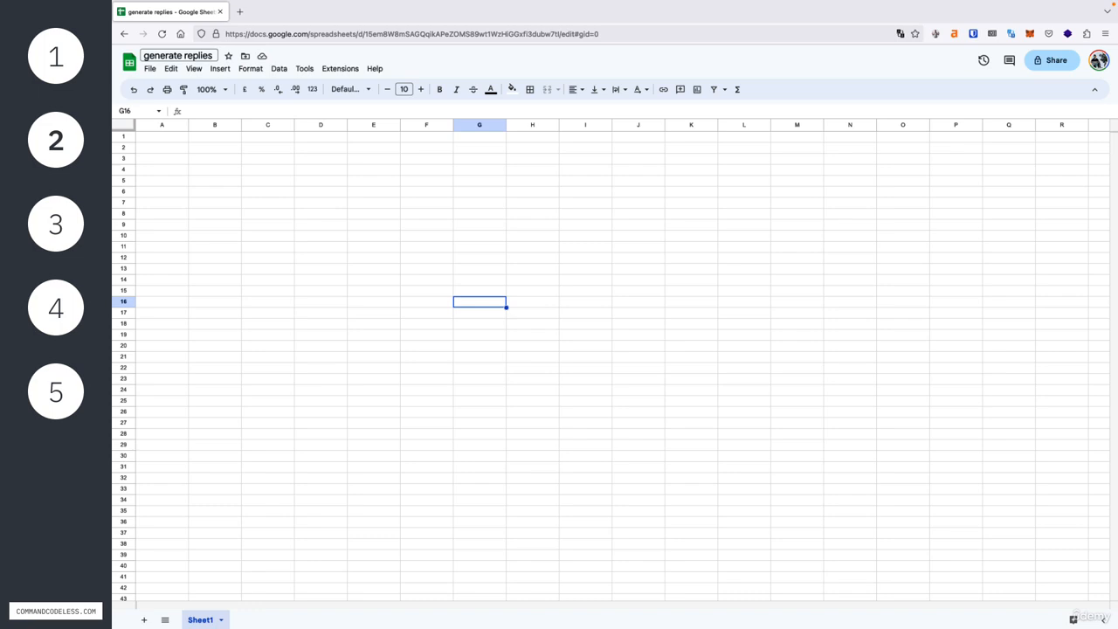
# Rename the sheet Sheet1 as "tweets"
pyautogui.doubleClick(201, 620)
pyautogui.write('tweets')
pyautogui.press('Return')
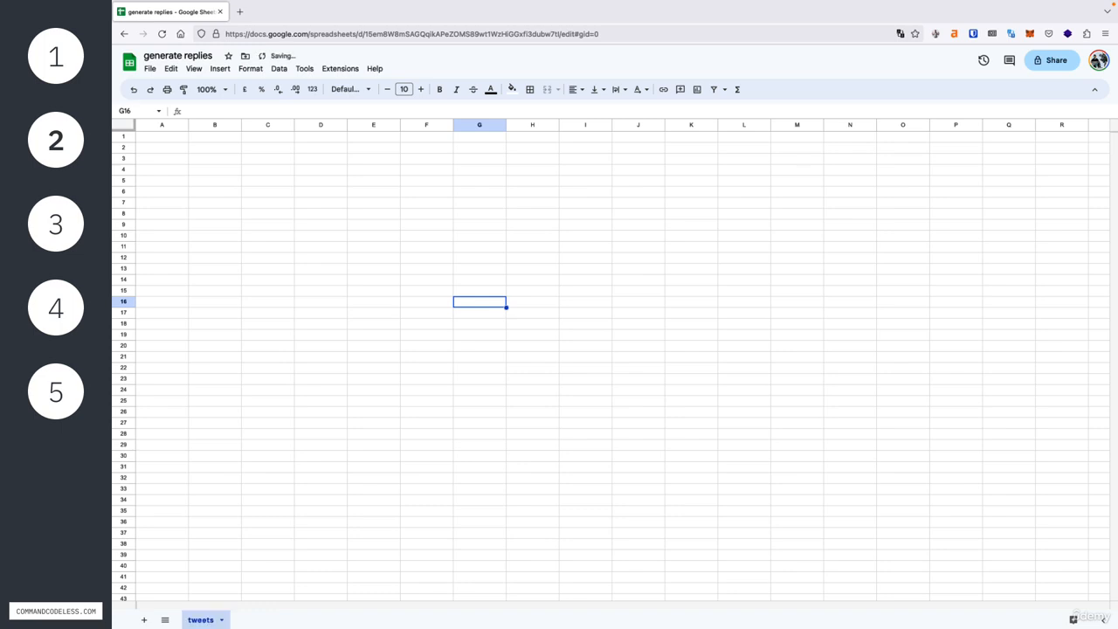
# Add a second sheet to the spreadsheet and name it "haikus"
pyautogui.click(144, 619)
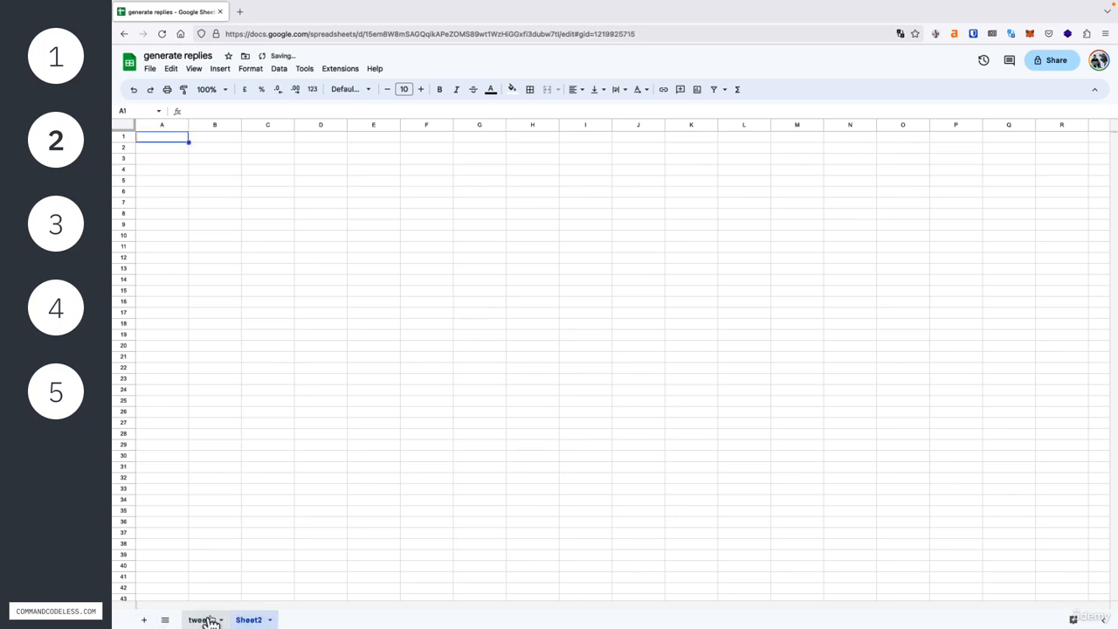
pyautogui.doubleClick(248, 621)
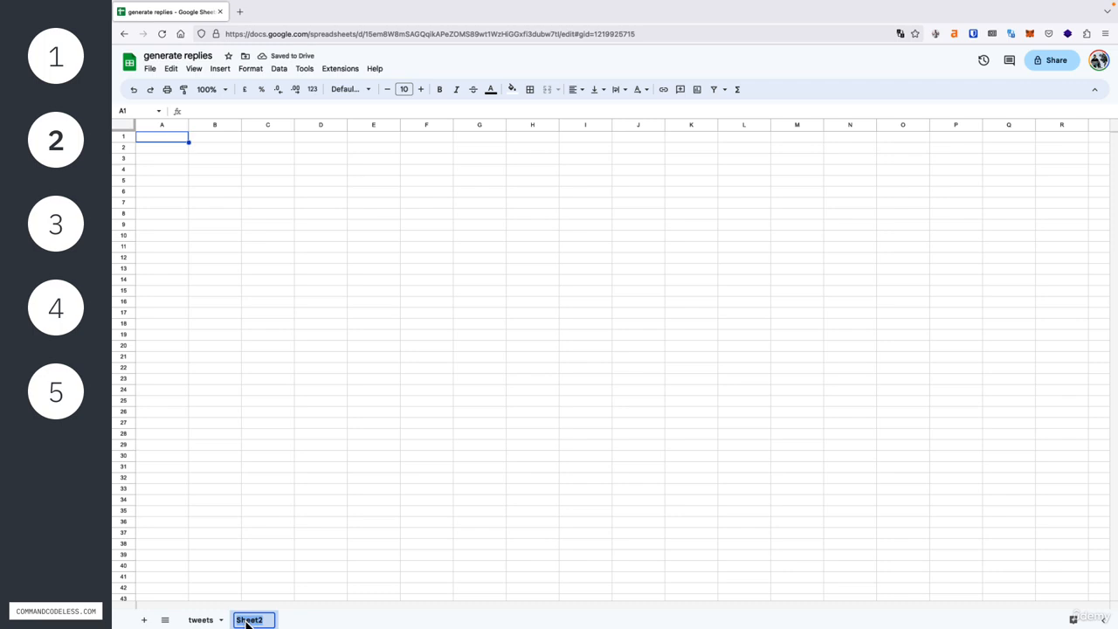
pyautogui.write('haikus')
pyautogui.press('Return')
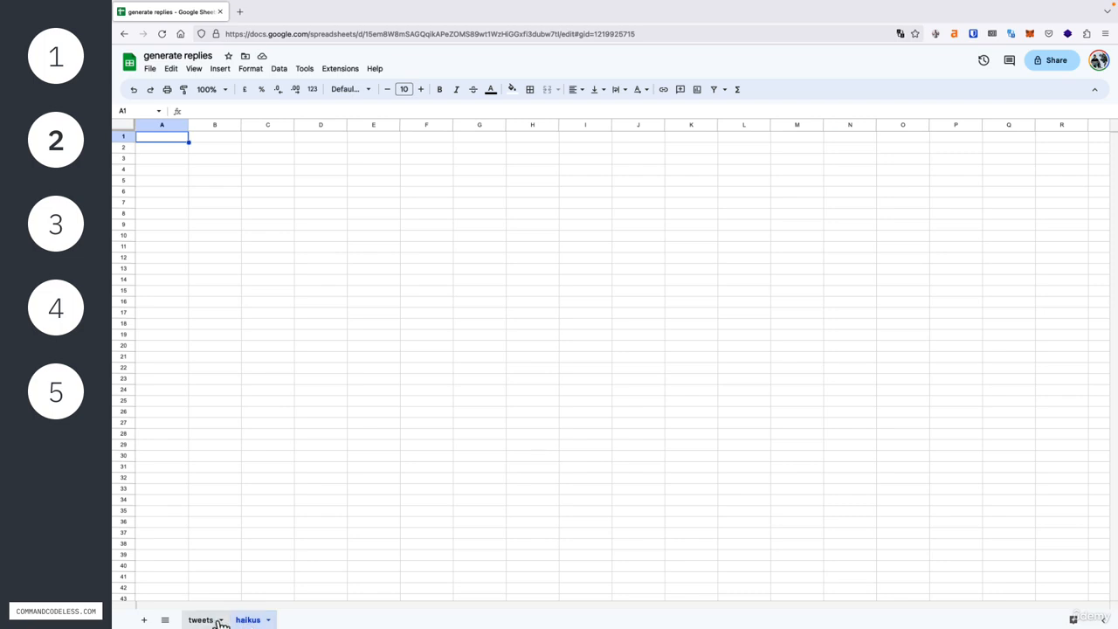
# Enter the column headers "tweet" in A1 and "link" in B1 of the tweets sheet
pyautogui.click(206, 621)
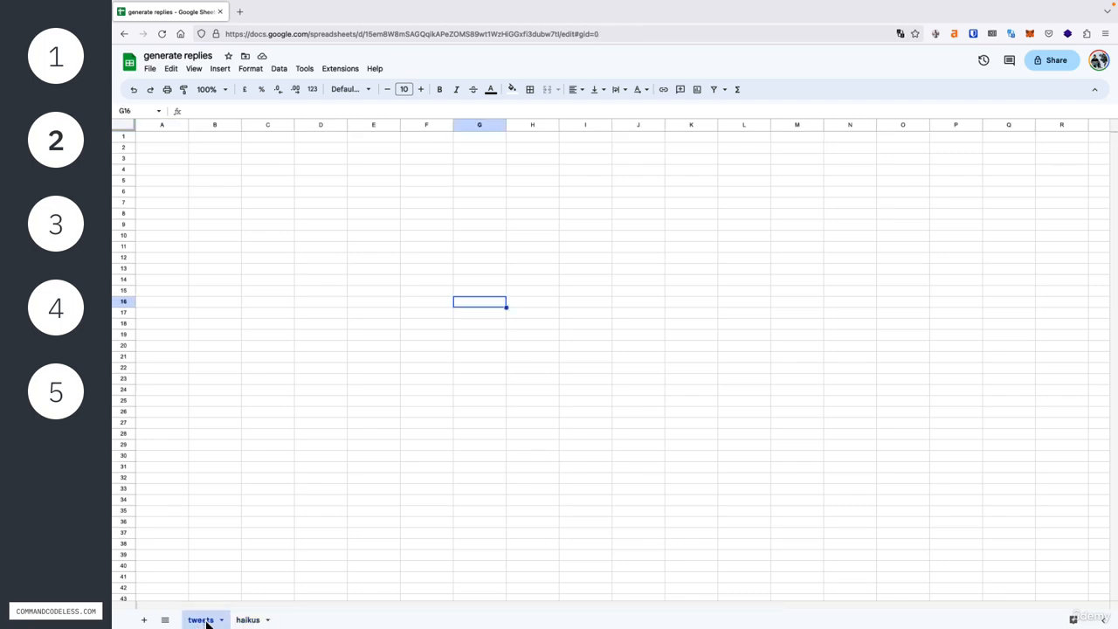
pyautogui.click(257, 621)
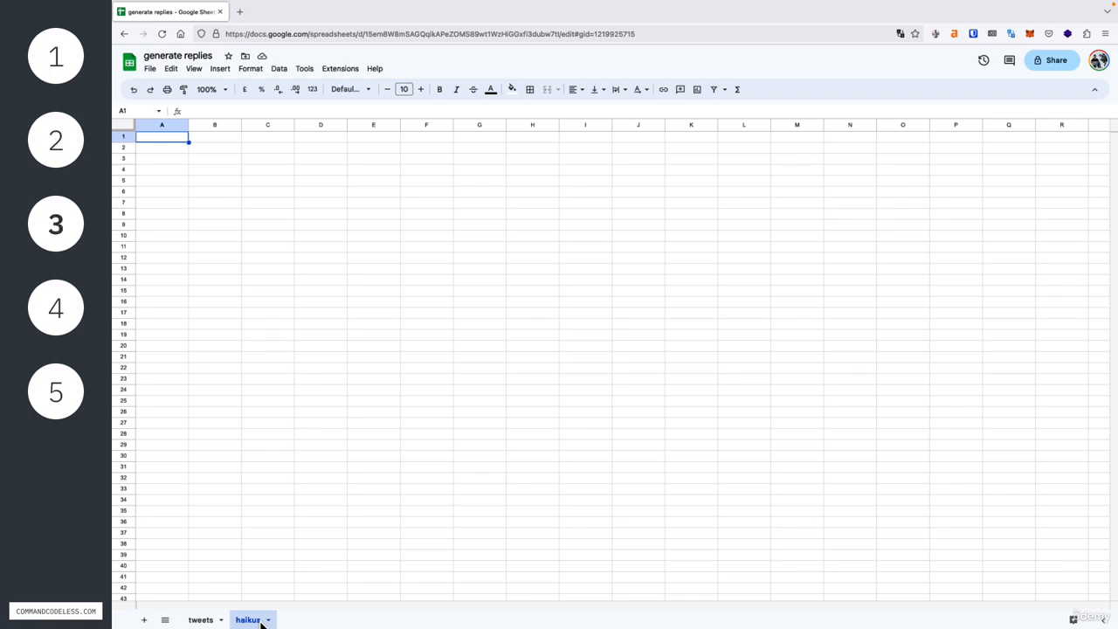
pyautogui.click(205, 621)
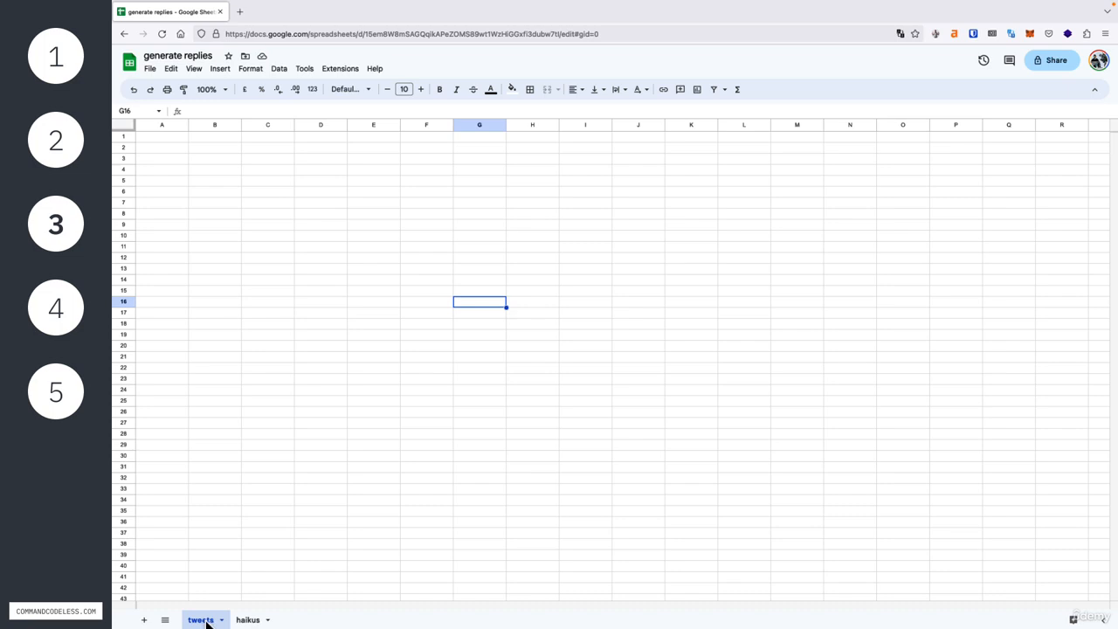
pyautogui.click(170, 147)
pyautogui.write('tweet')
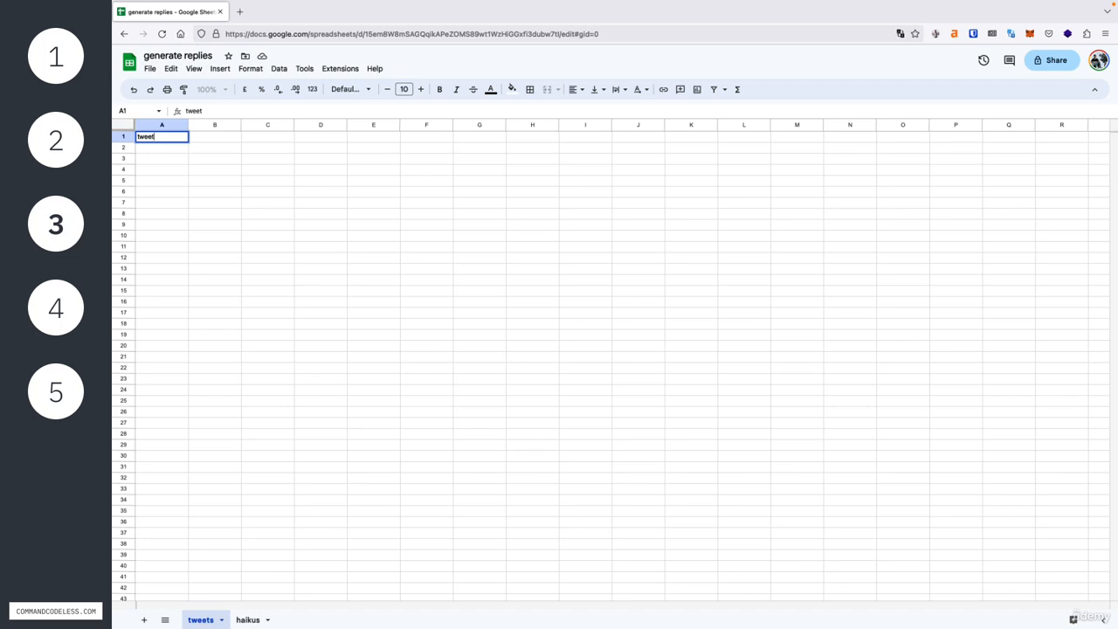
pyautogui.press('Tab')
pyautogui.write('link')
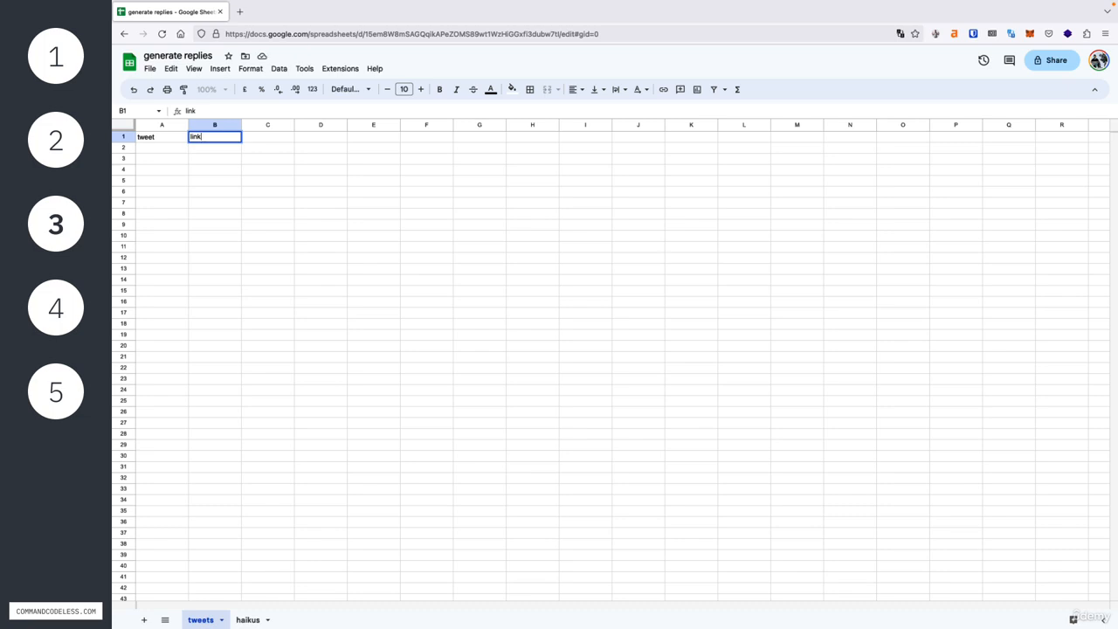
pyautogui.press('Tab')
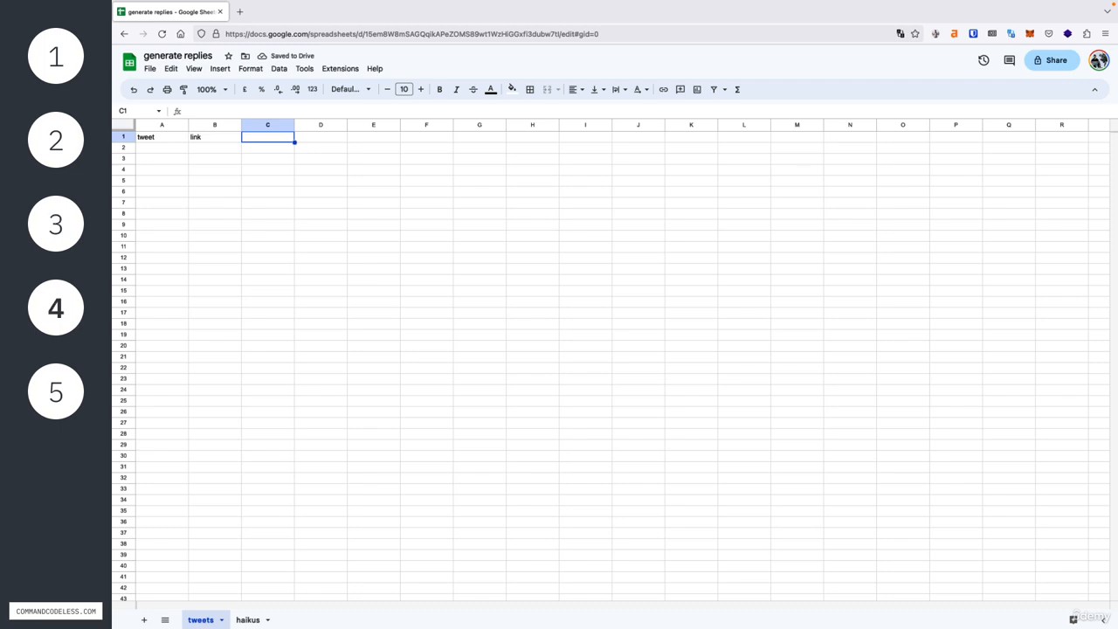
# Enter the column headers "tweet", "link" and "haiku" in cells A1 to C1 of the haikus sheet
pyautogui.click(248, 620)
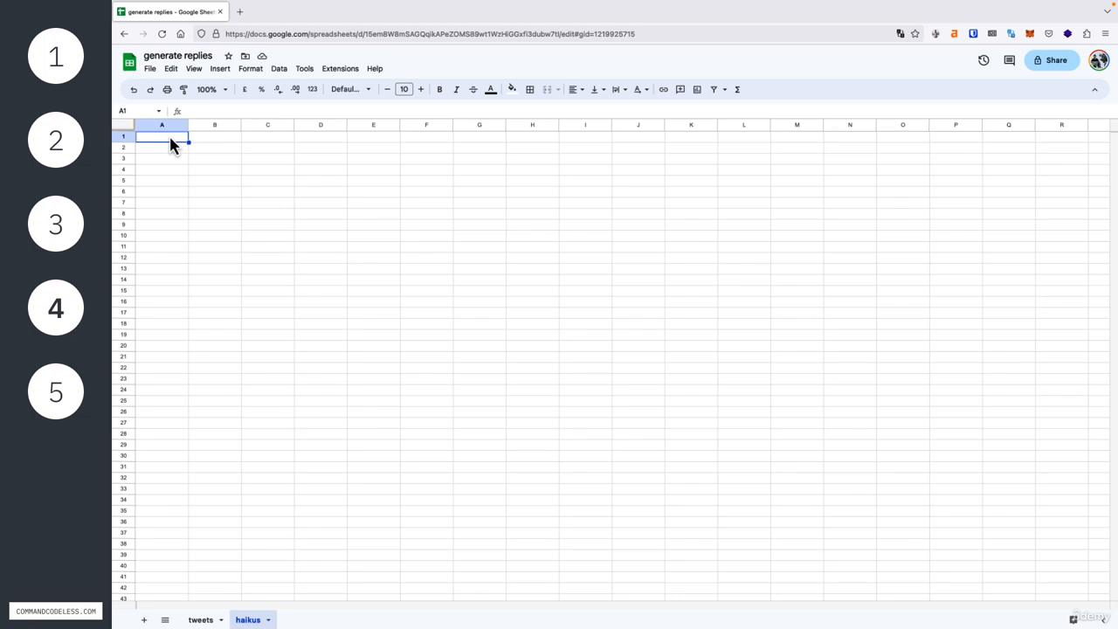
pyautogui.write('tweet')
pyautogui.press('Tab')
pyautogui.write('link')
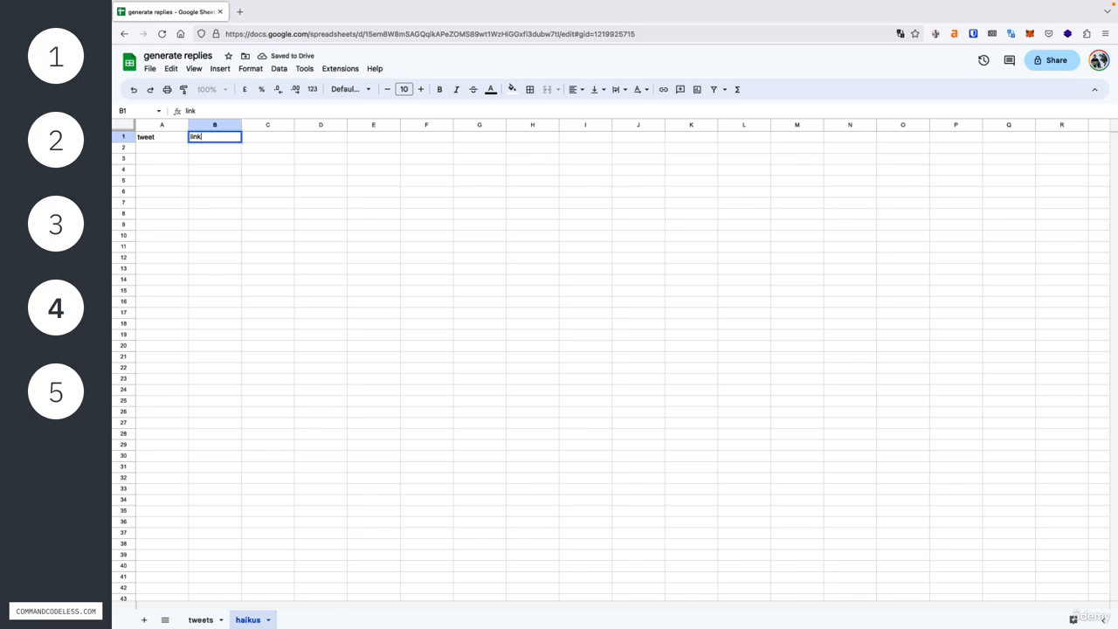
pyautogui.press('Tab')
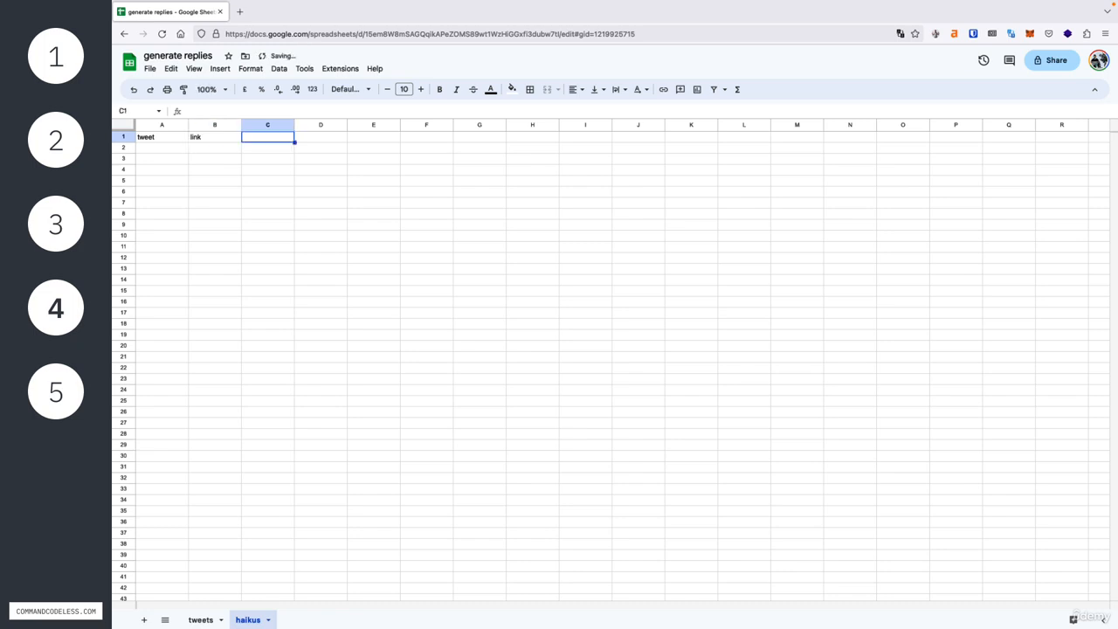
pyautogui.write('h')
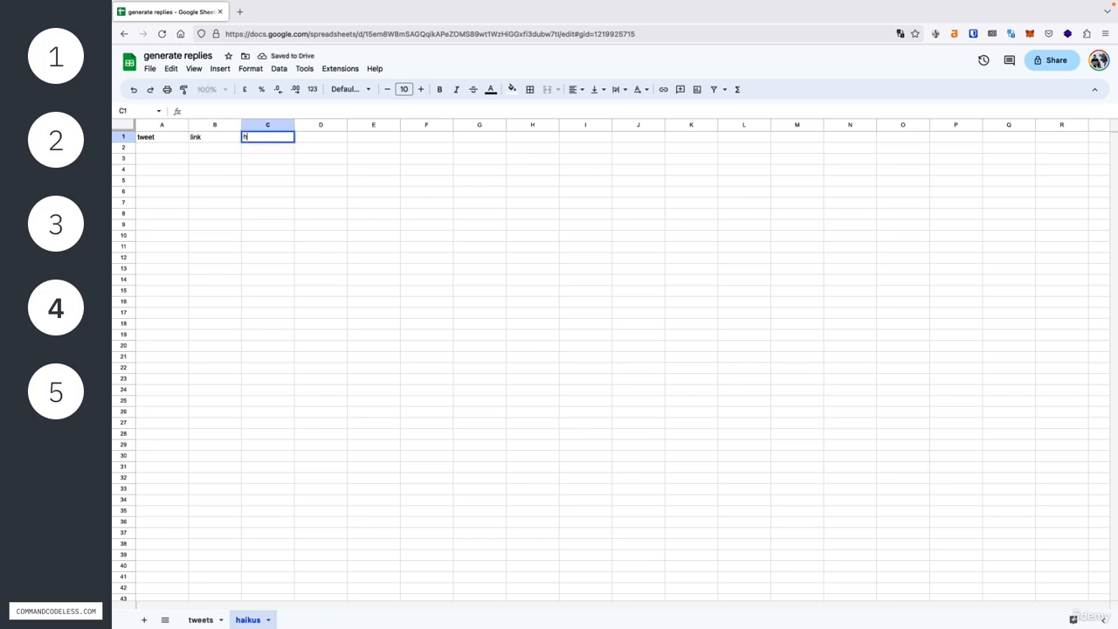
pyautogui.write('aiku')
pyautogui.press('Tab')
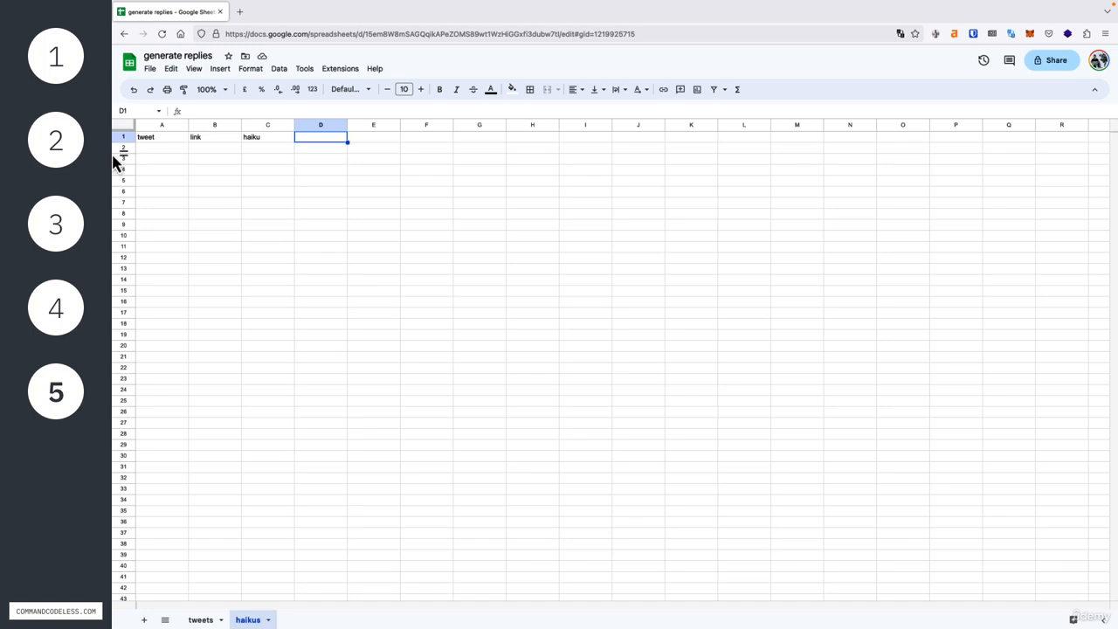
# Center-align all cells of the haikus sheet horizontally
pyautogui.click(127, 127)
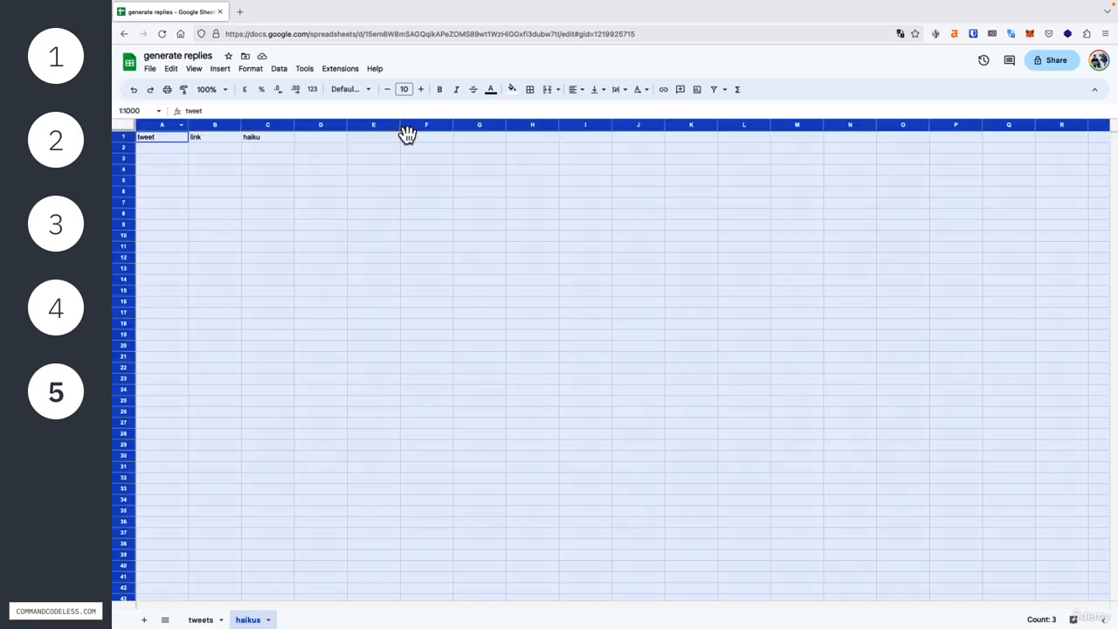
pyautogui.click(577, 89)
pyautogui.click(592, 111)
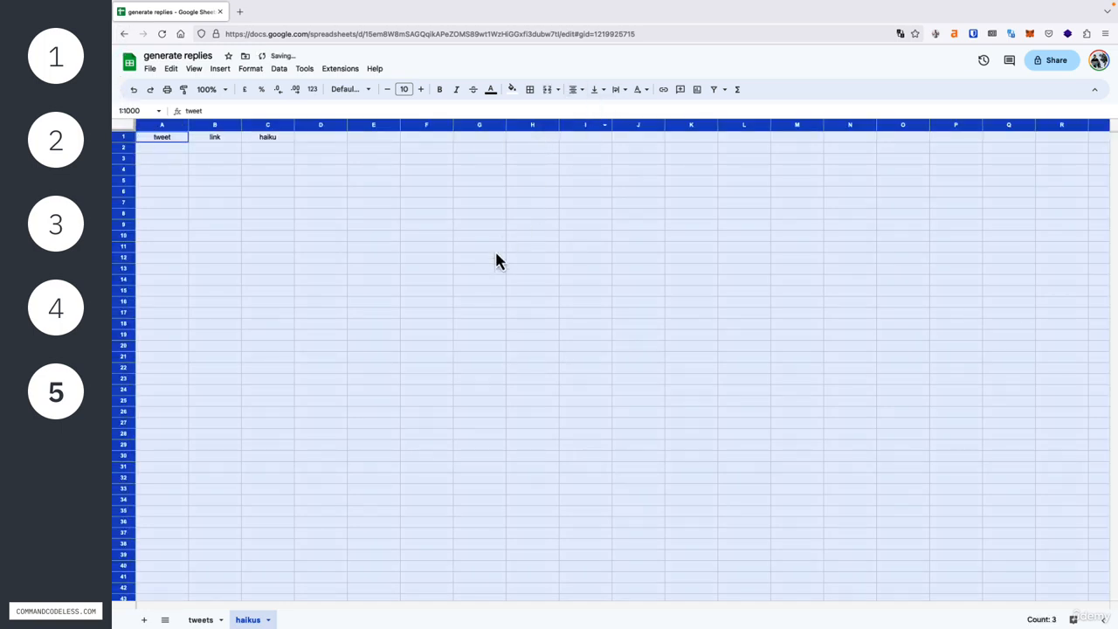
# Center-align all cells of the tweets sheet horizontally, and return to the haikus sheet
pyautogui.click(201, 619)
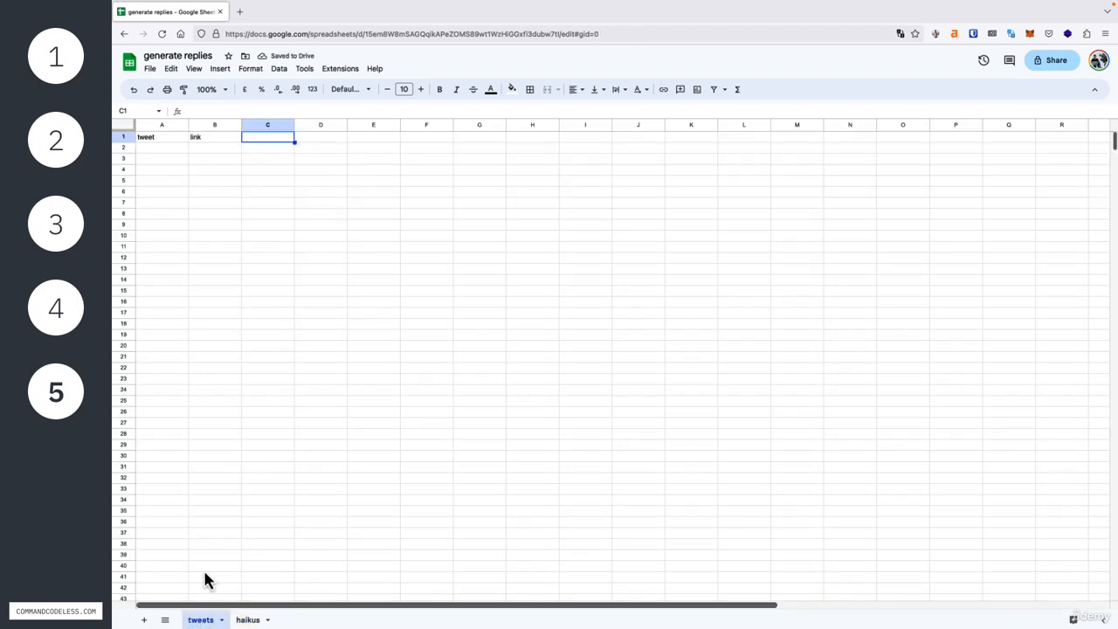
pyautogui.click(128, 127)
pyautogui.click(576, 89)
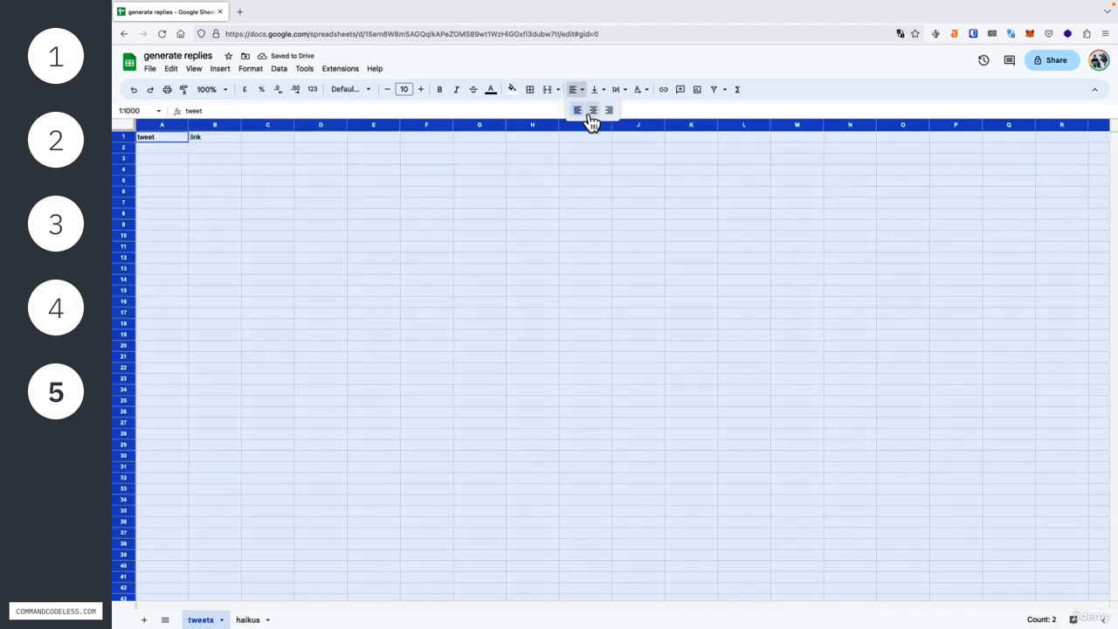
pyautogui.click(591, 112)
pyautogui.click(403, 197)
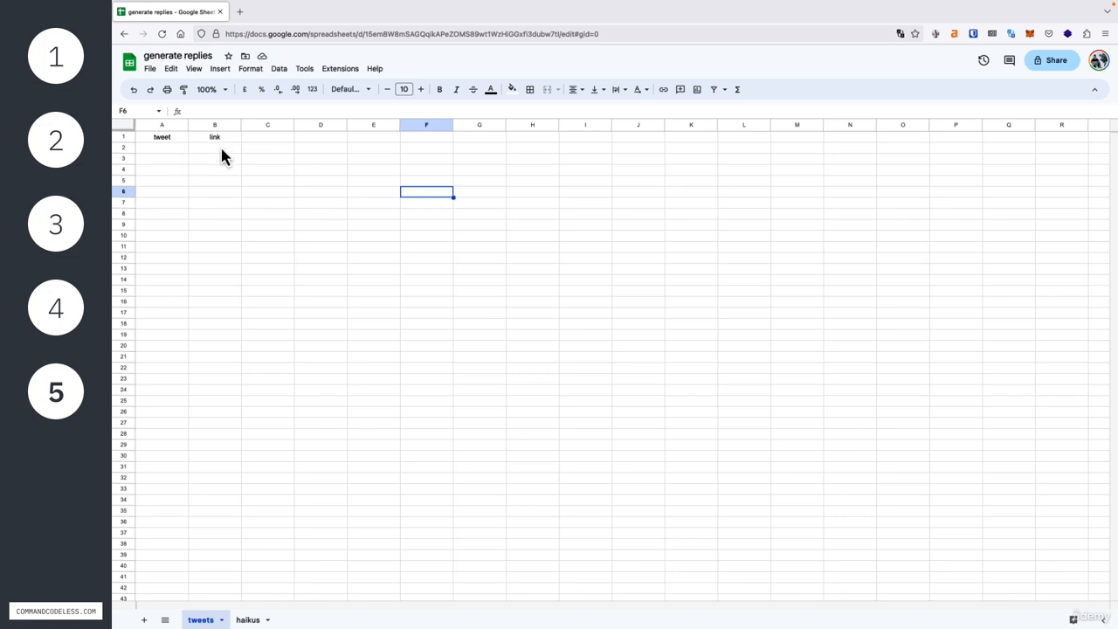
pyautogui.click(248, 620)
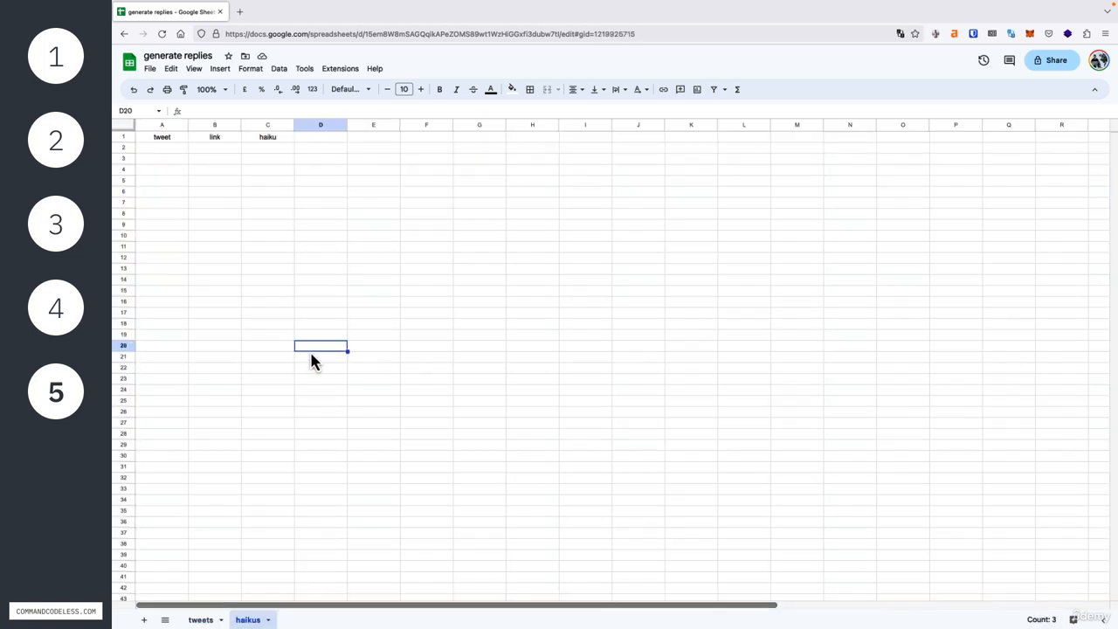